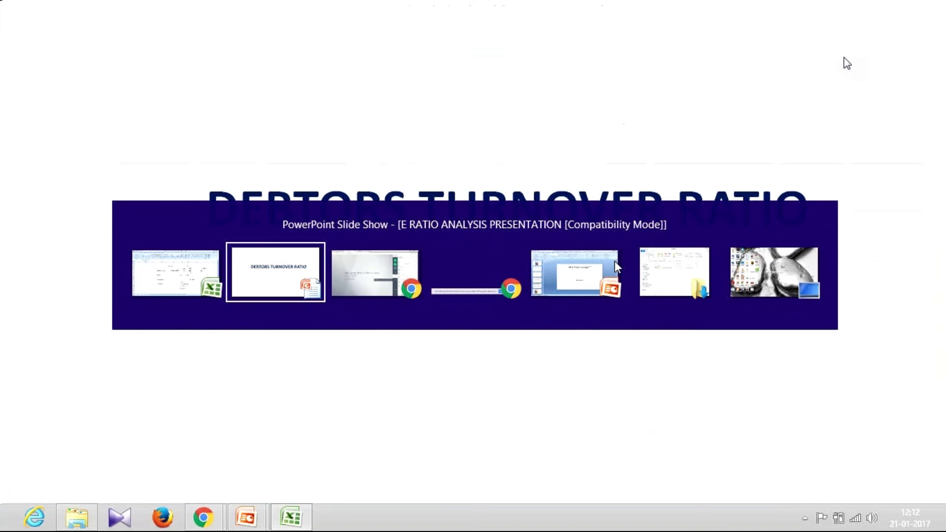
Enter the label 'Annual Credit Sales' in cell D92.
key(alt+shift+Tab)
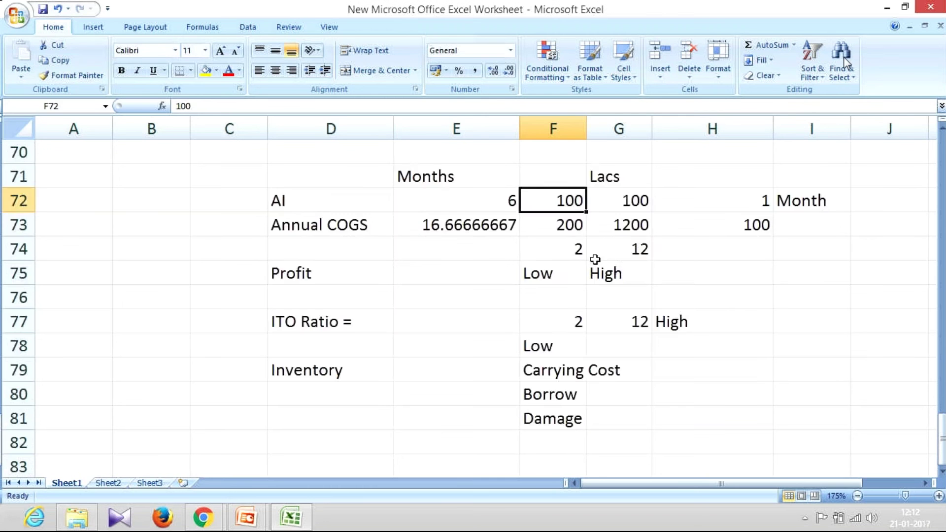
scroll(333, 180, down, 7)
click(333, 180)
text(Ann)
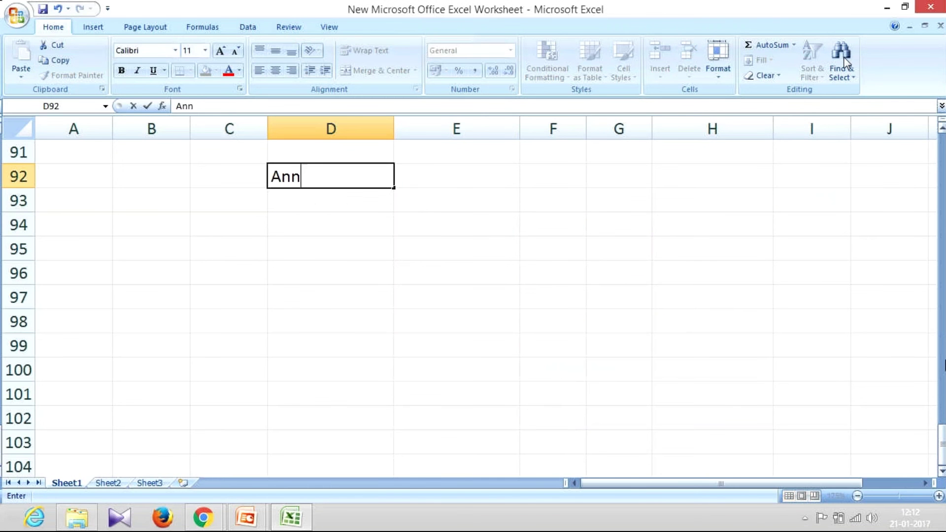
text(ual Credit Sales)
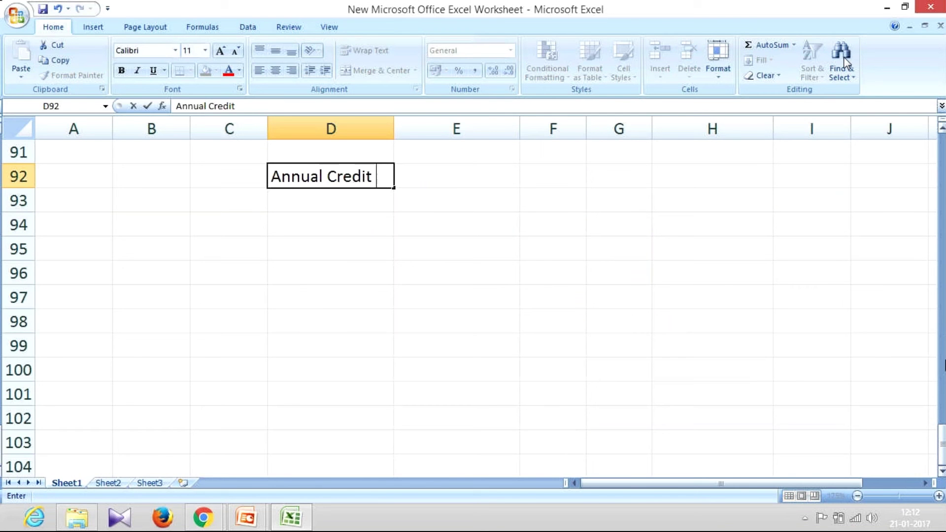
key(Return)
Widen columns D and F so the labels fit.
drag(396, 129, 455, 136)
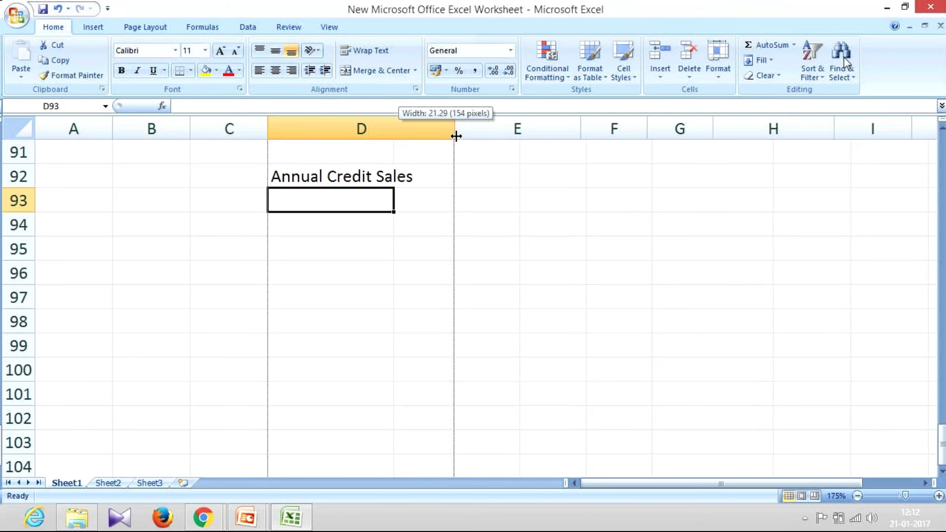
drag(456, 136, 457, 137)
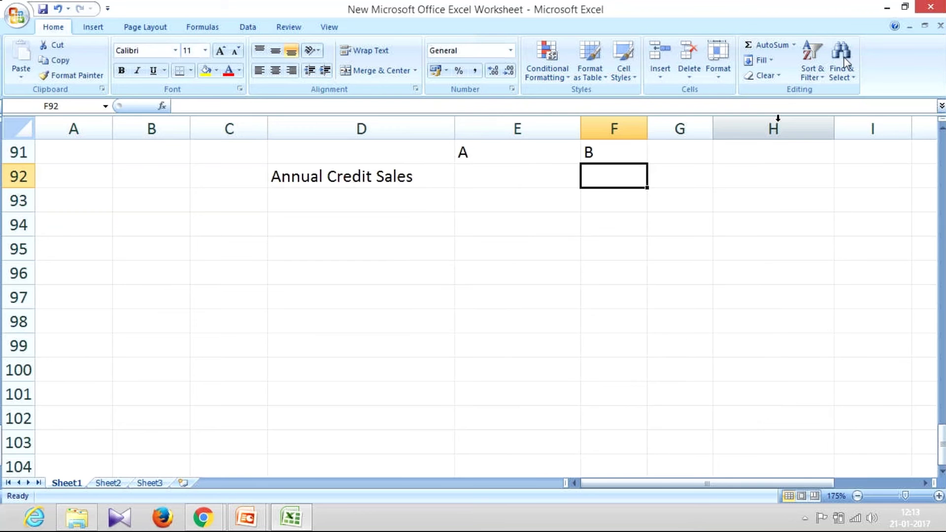
drag(646, 128, 714, 128)
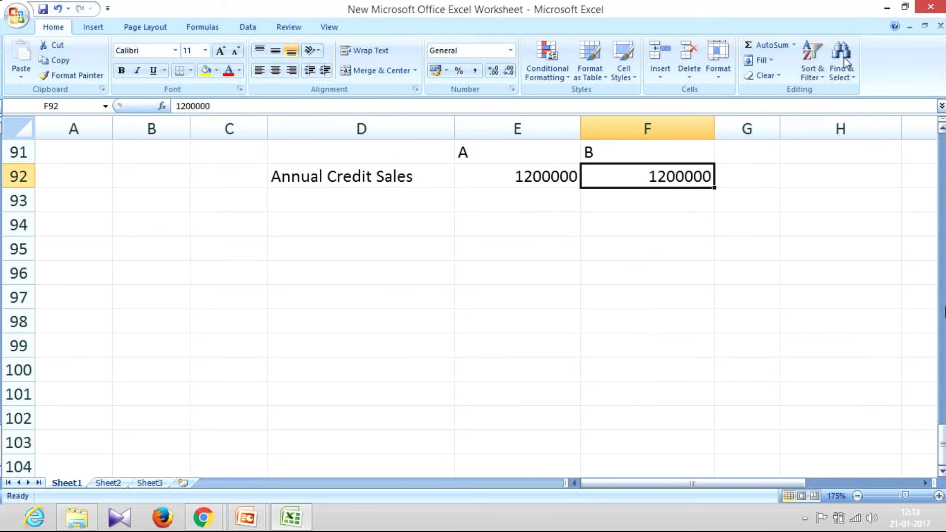
Label D93 'Average Debtors' and enter 100000 for company A in E93.
key(Left)
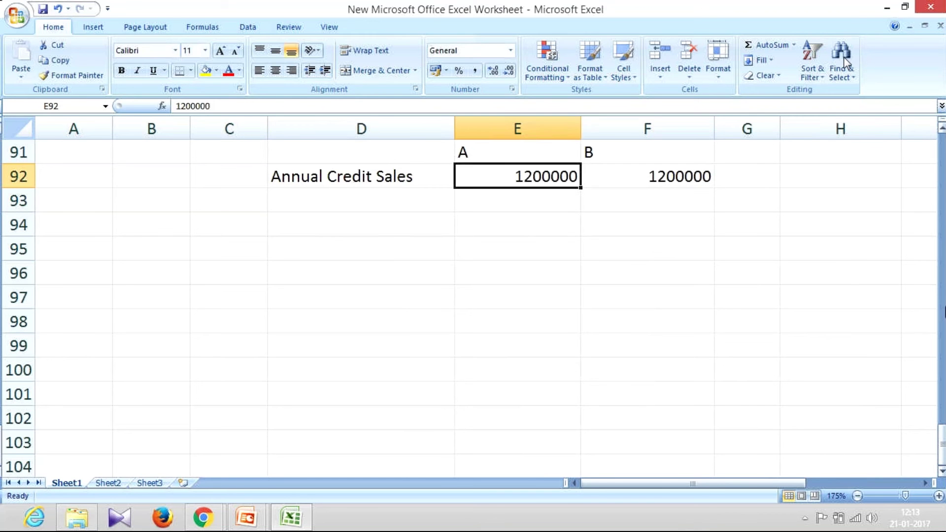
key(Down)
key(Left)
text(Average Deb)
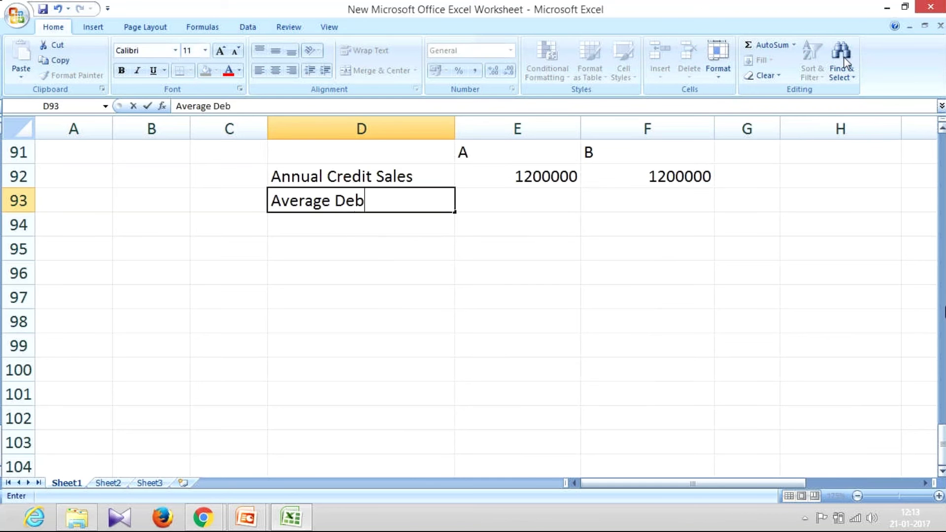
text(tors)
key(Right)
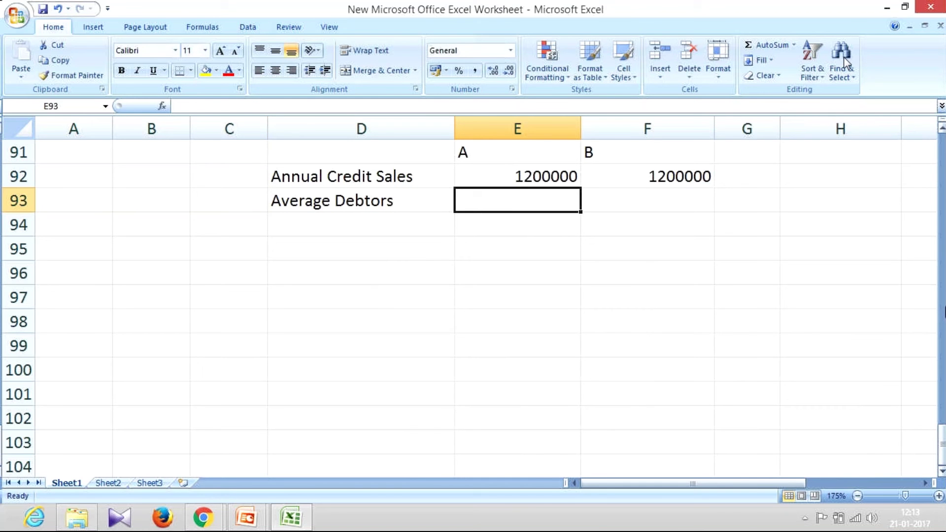
text(100000)
key(Return)
Enter 600000 as company B's average debtors in F93.
key(Up)
key(ctrl+c)
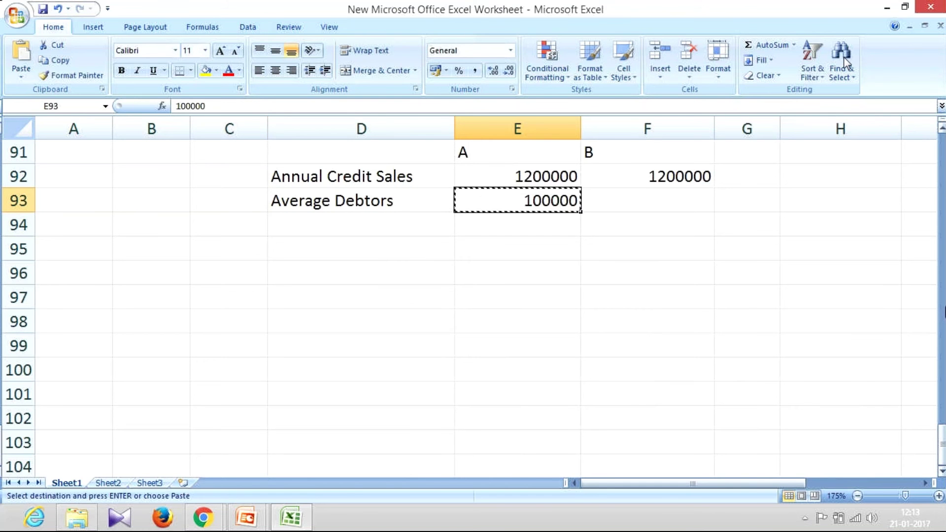
key(Right)
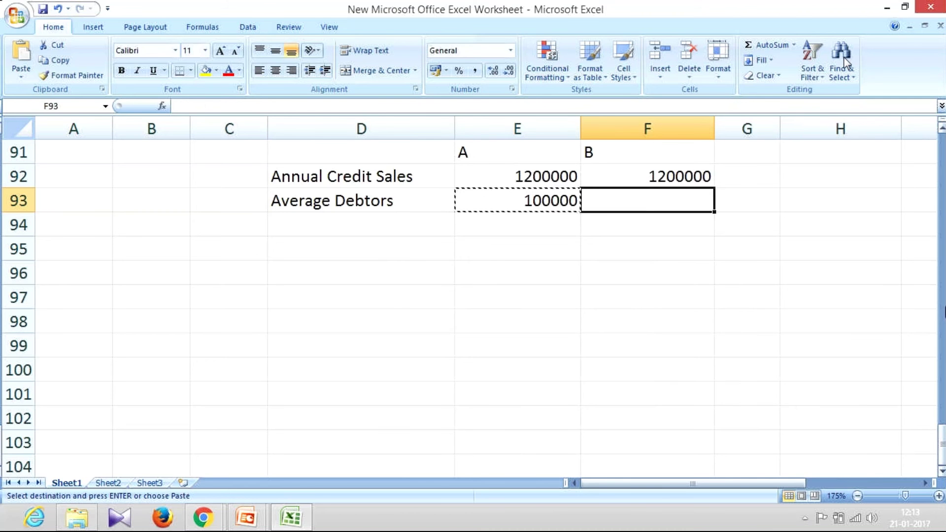
key(Escape)
text(6)
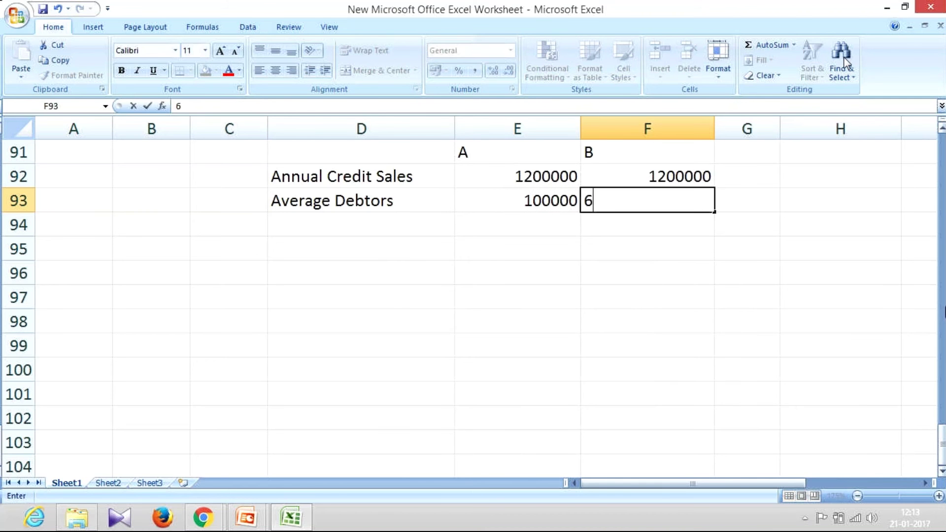
text(00000)
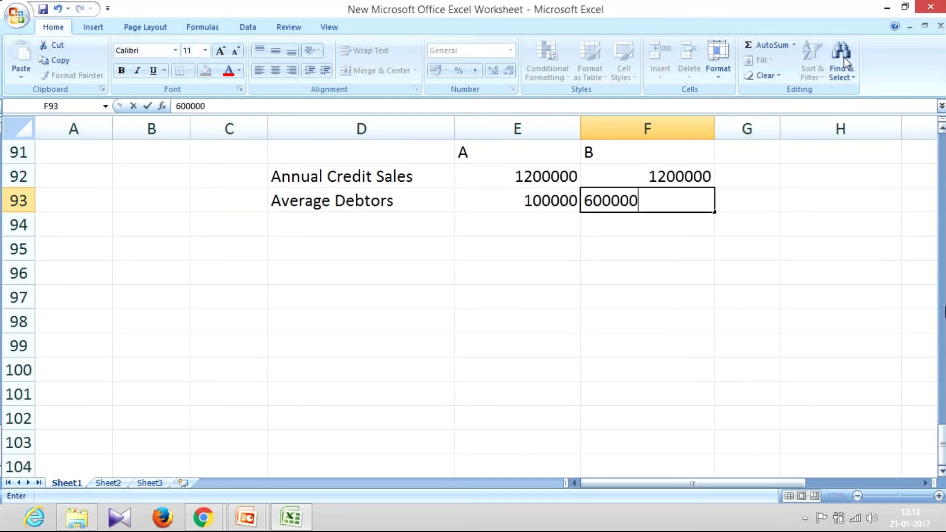
key(Return)
key(Up)
key(Left)
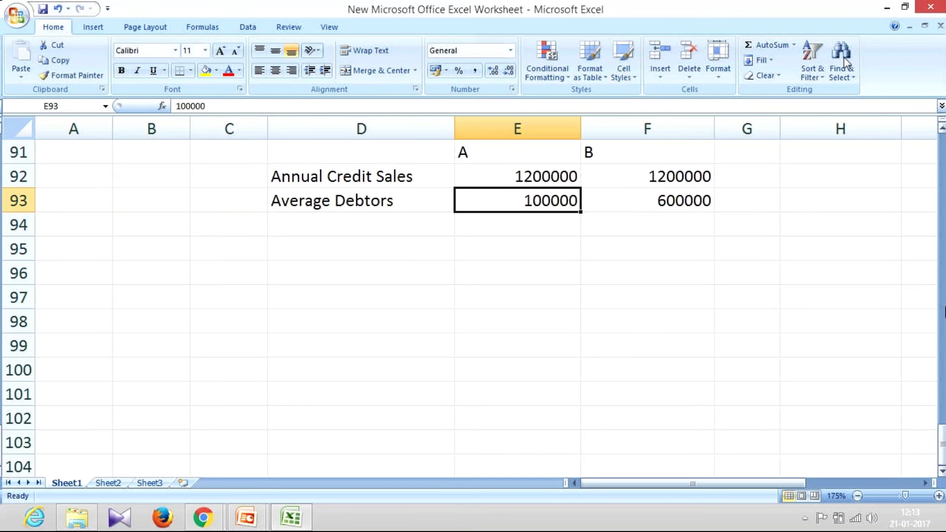
Enter =E92/E93 in E94 and copy it to F94, giving ratios 12 and 2.
key(Up)
key(Down)
key(Down)
text(=)
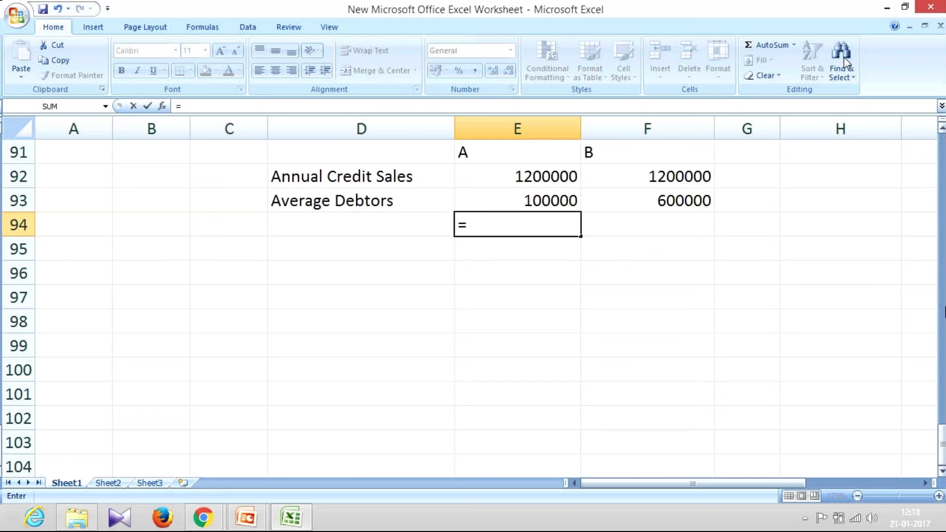
key(Up)
key(Up)
text(/)
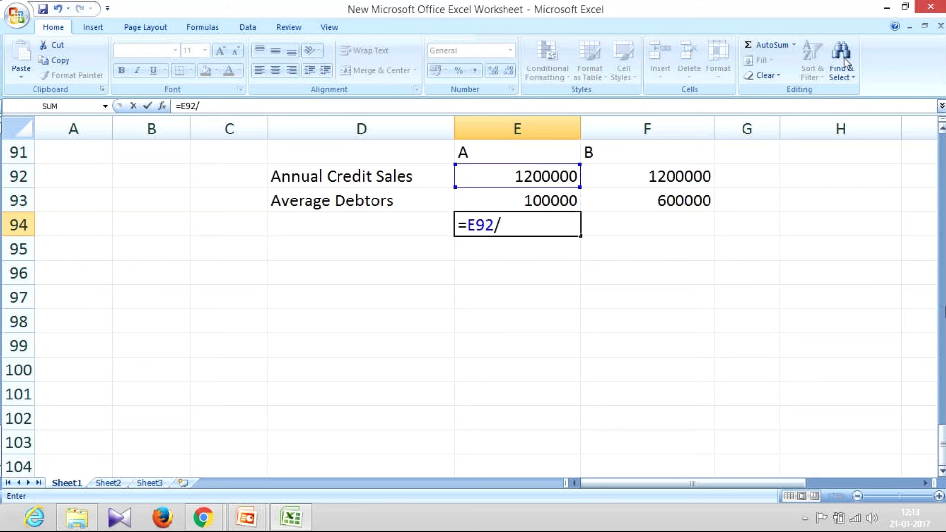
key(Up)
key(Return)
key(Up)
key(ctrl+c)
key(Right)
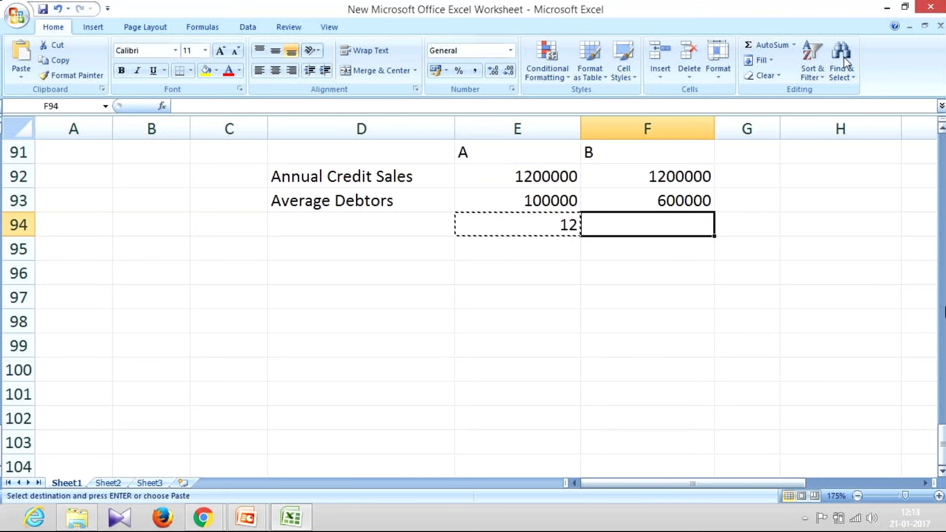
key(Return)
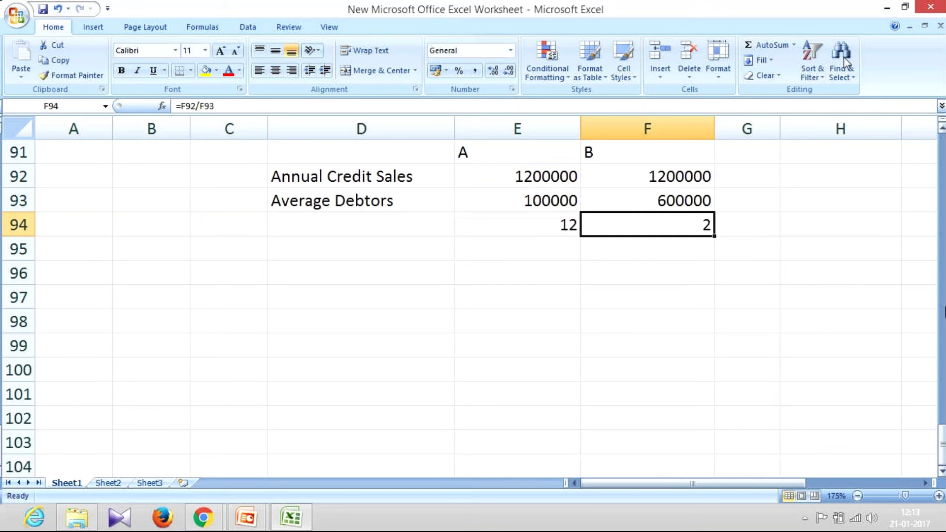
Review both companies' figures and make the company B heading in F91 bold.
key(Left)
key(Up)
key(Up)
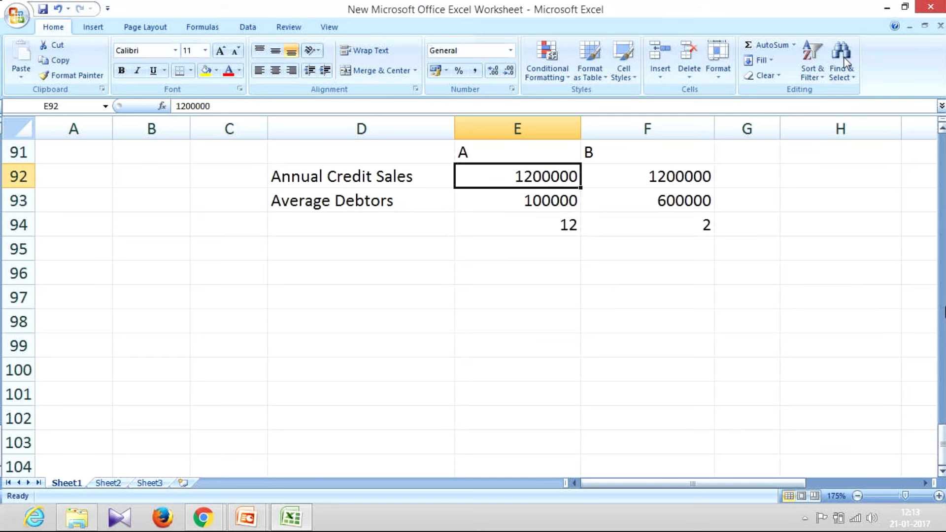
key(Down)
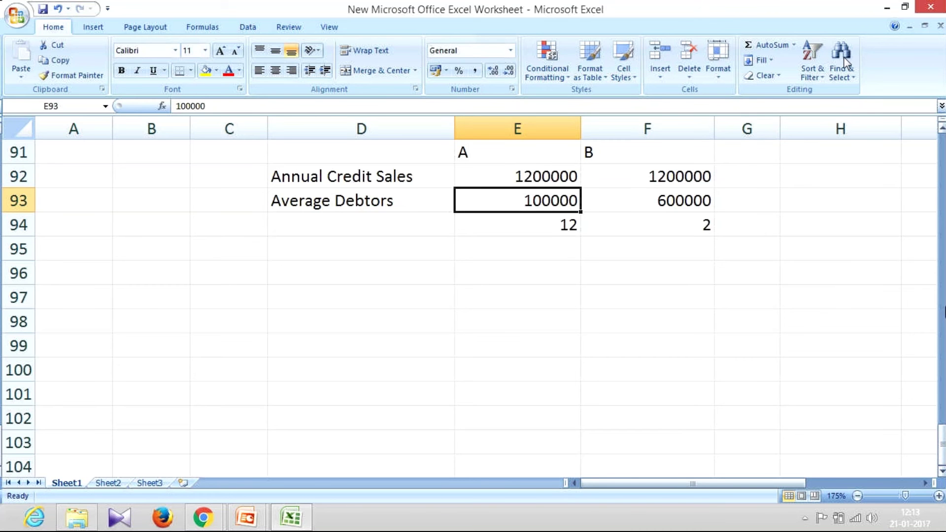
key(Right)
key(Up)
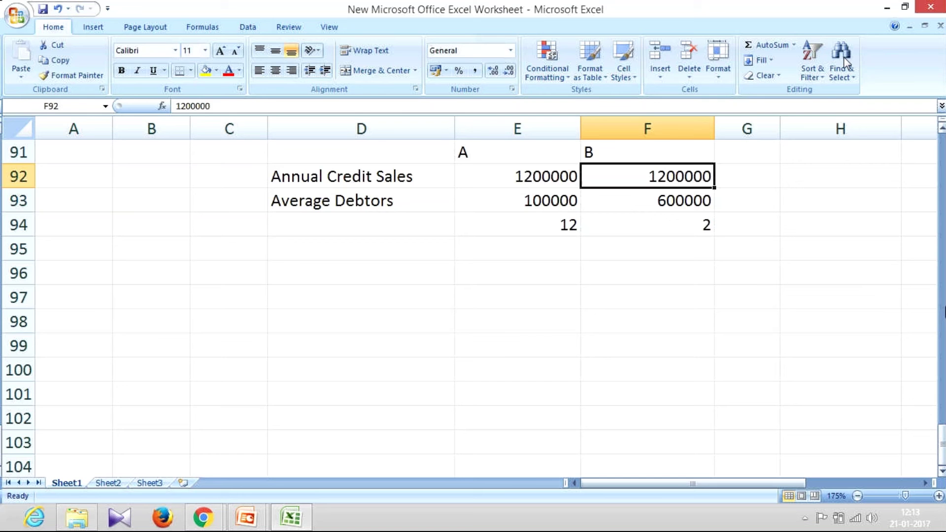
key(Down)
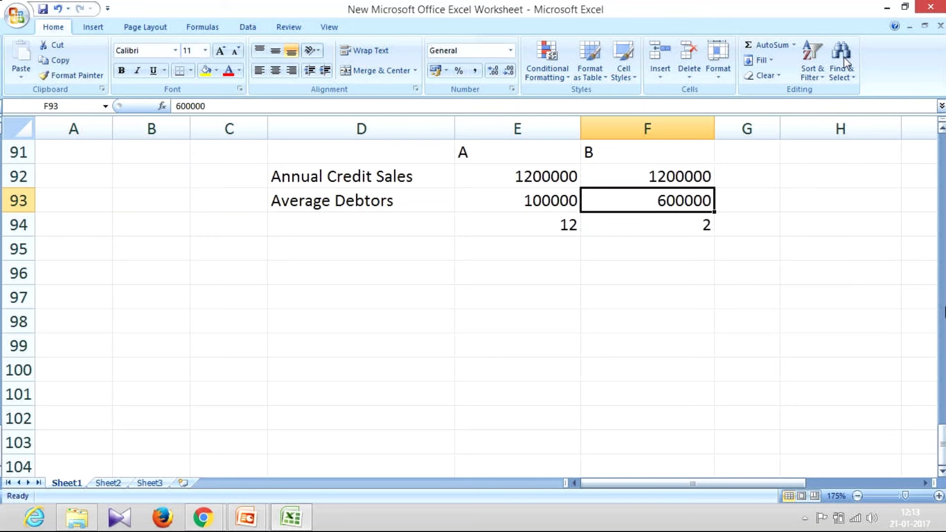
key(Up)
key(Up)
key(ctrl+b)
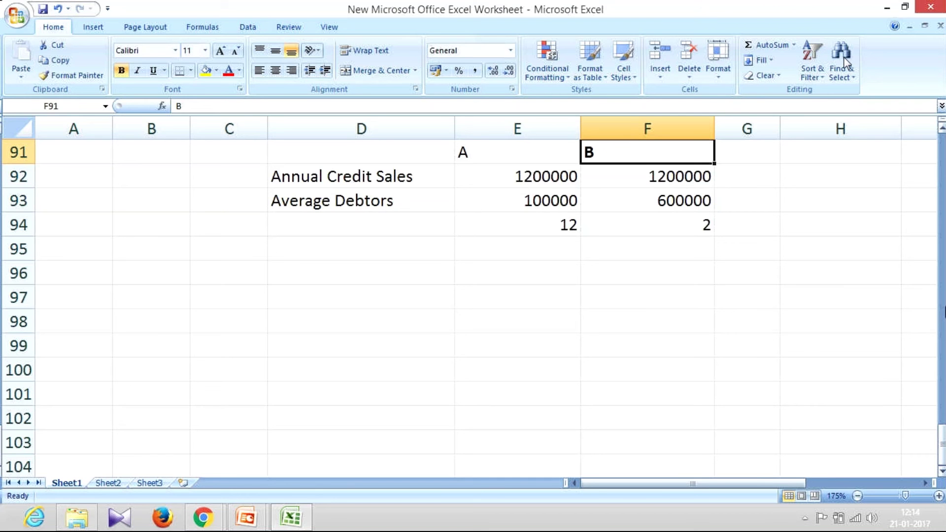
Label the ratio row in D94 'Debtor T/o Ratio'.
key(Down)
key(Down)
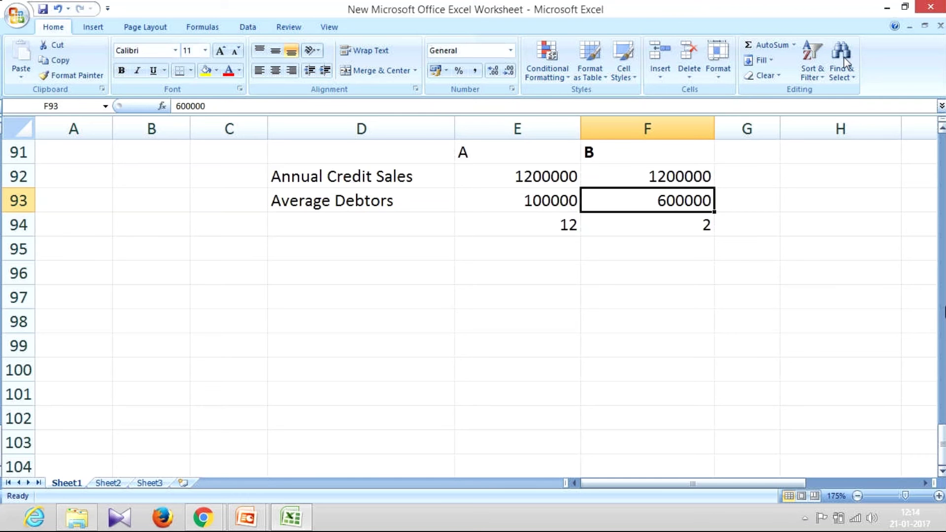
key(Down)
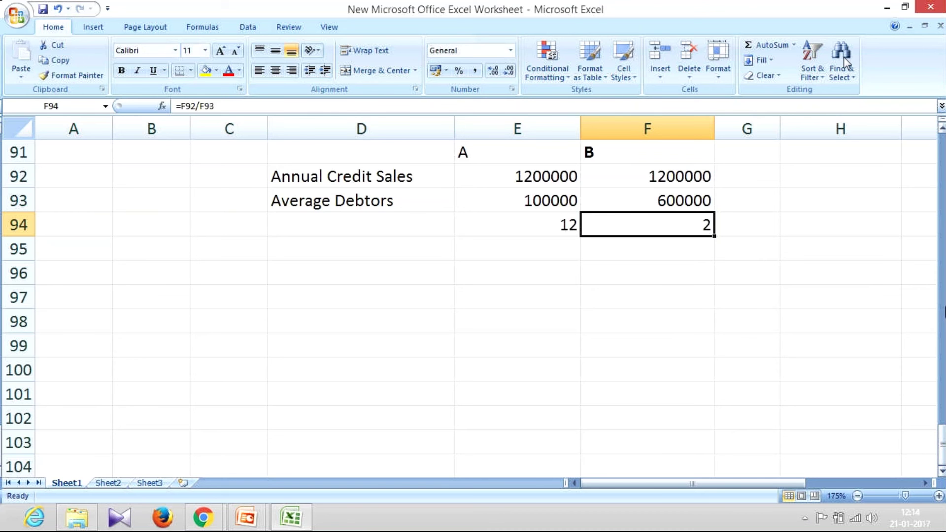
key(Left)
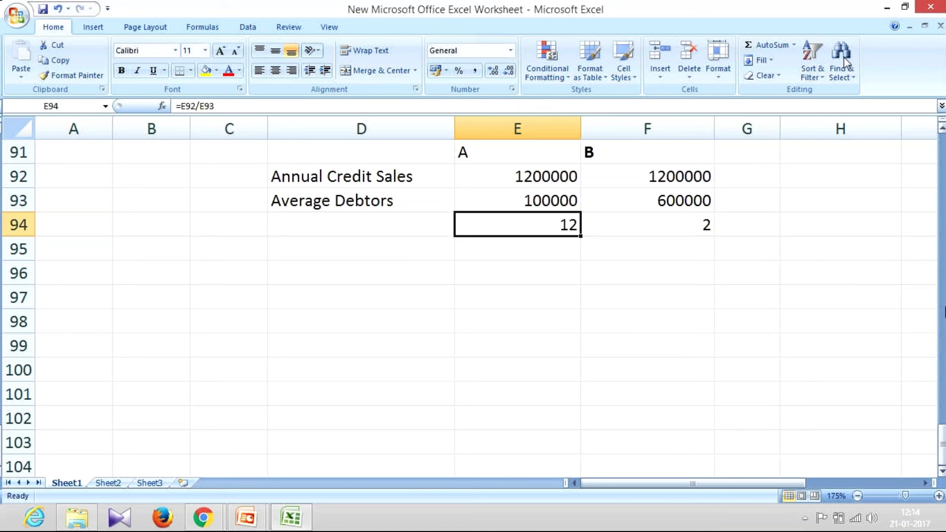
key(Left)
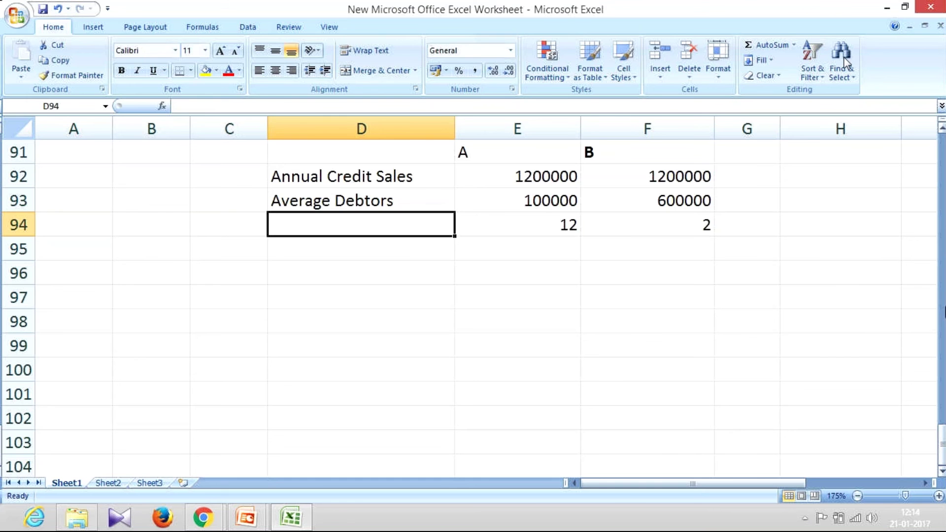
text(Debtor T/o Ratio)
key(Return)
key(Up)
key(Right)
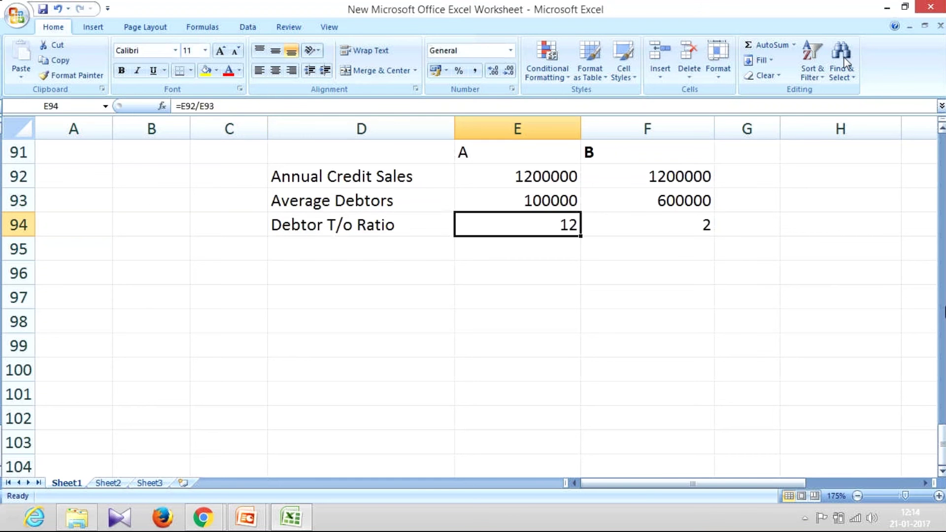
key(Up)
key(Up)
key(Down)
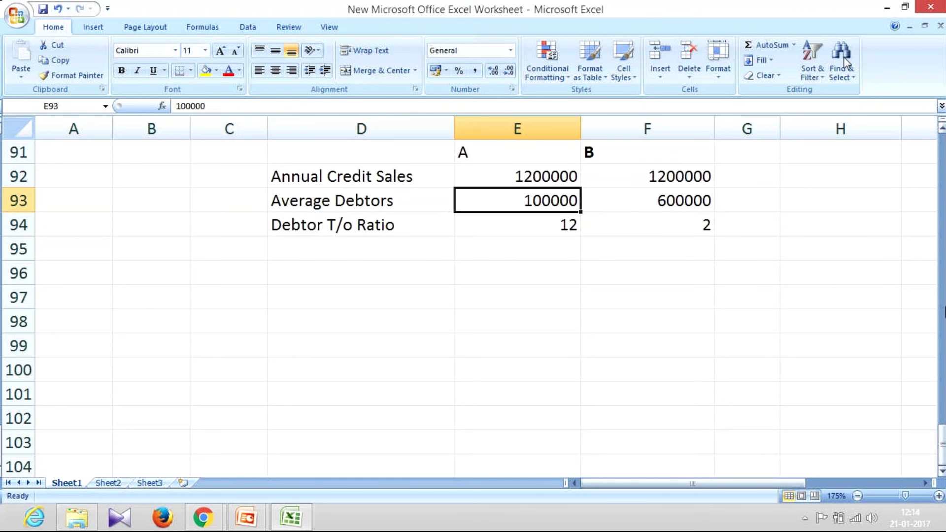
key(Down)
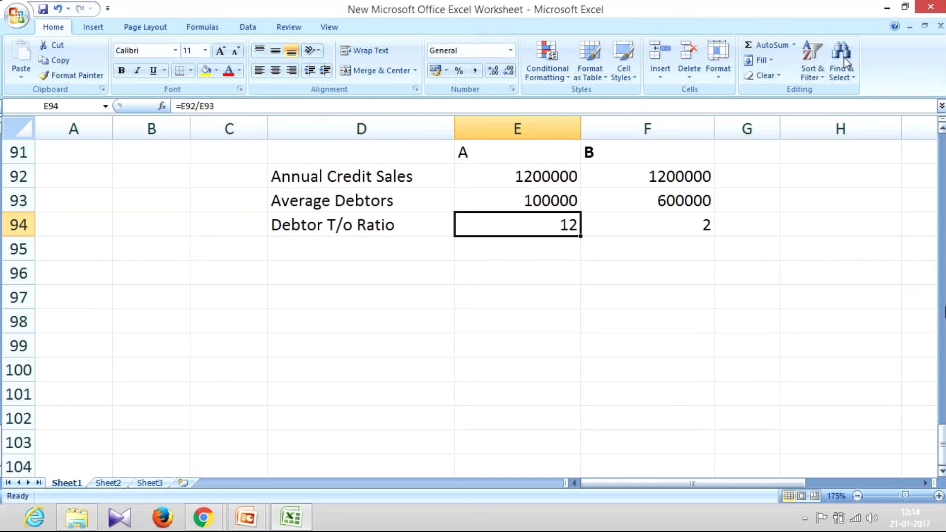
key(Right)
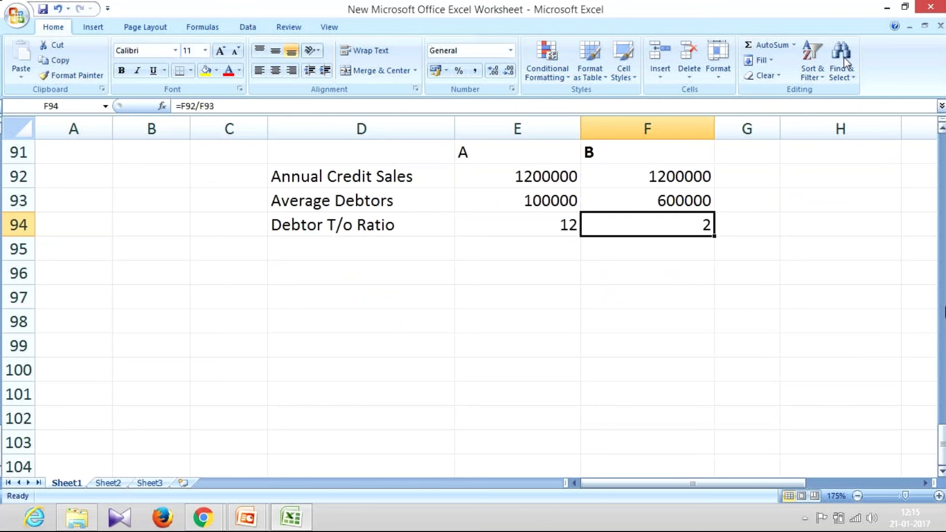
Label cell D95 'Monthly Credit Sales'.
key(Left)
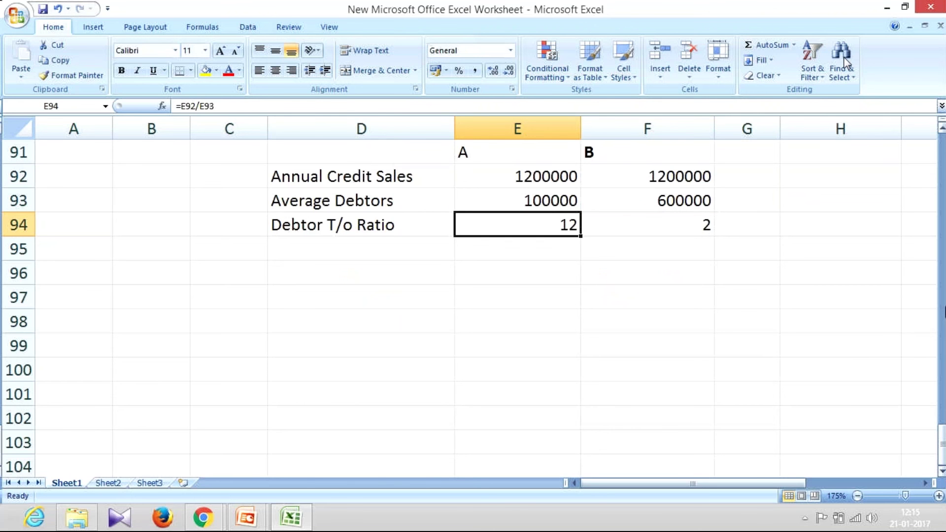
key(Up)
key(Up)
key(Right)
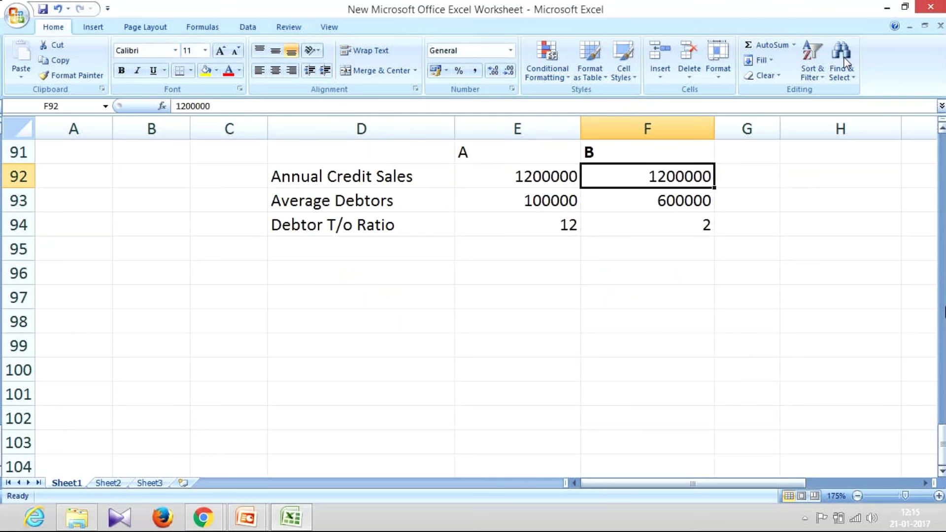
key(shift+Left)
key(Down)
key(Down)
key(Down)
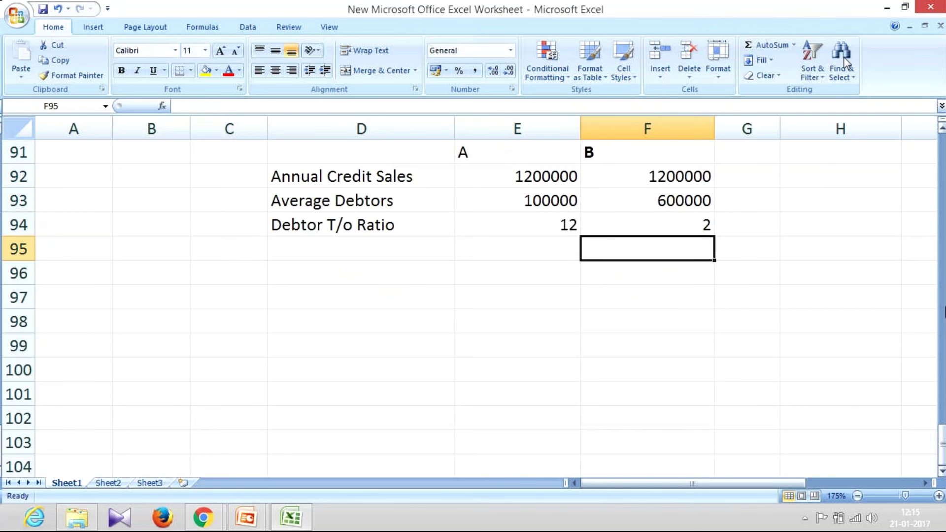
key(Left)
key(Left)
text(Monthly Creid t)
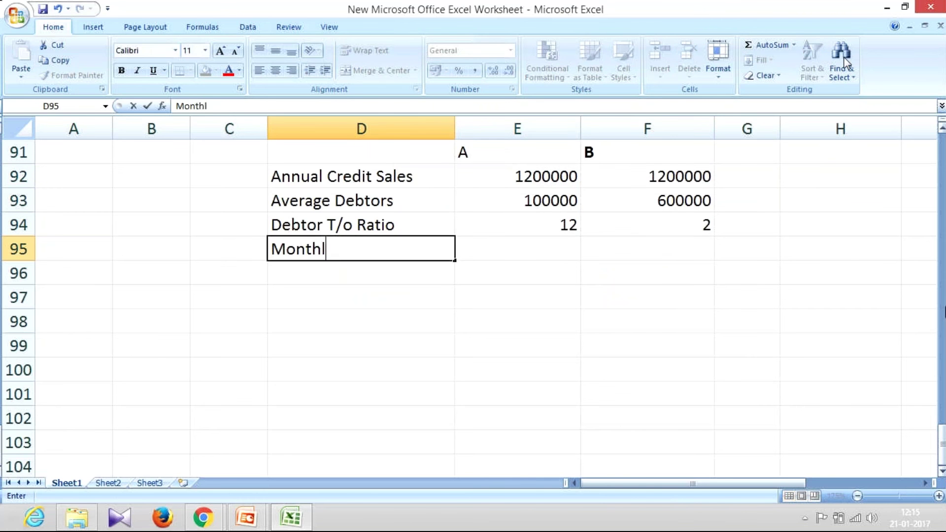
key(BackSpace)
key(BackSpace)
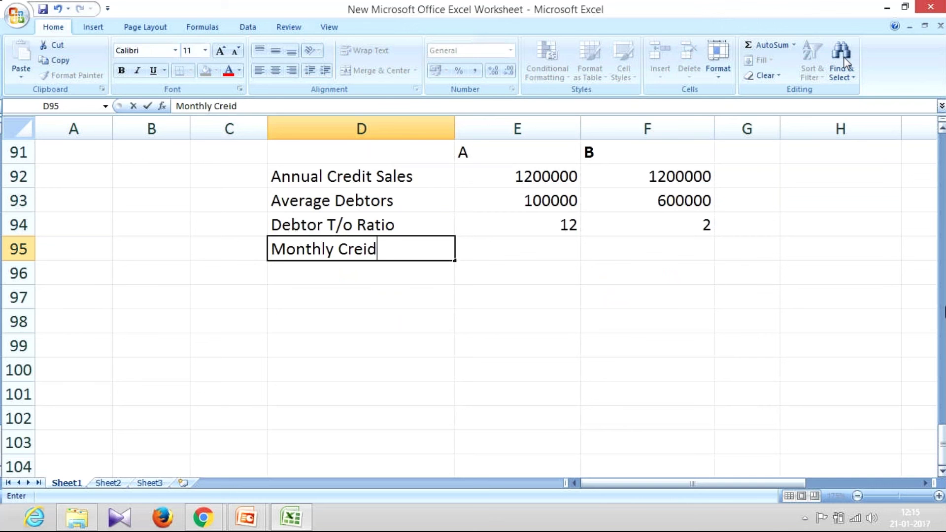
key(BackSpace)
key(BackSpace)
text(dit Sales)
key(Return)
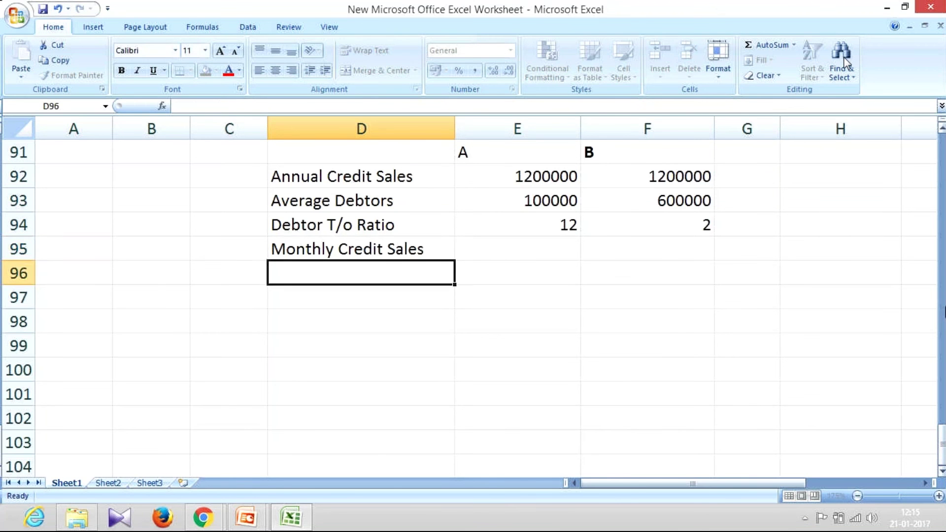
Enter =E92/12 in E95 and paste it into F95, giving 100000 for both companies.
key(Up)
key(Right)
text(=)
key(Up)
key(Up)
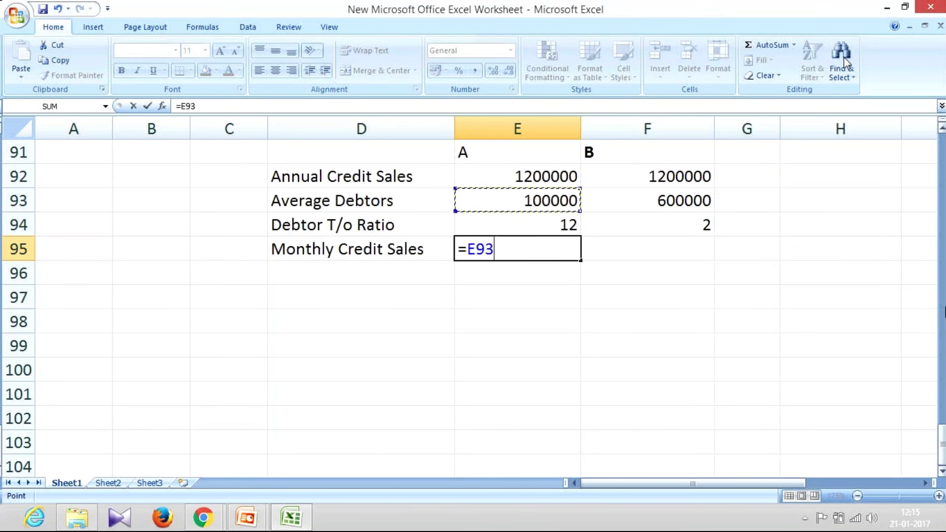
key(Up)
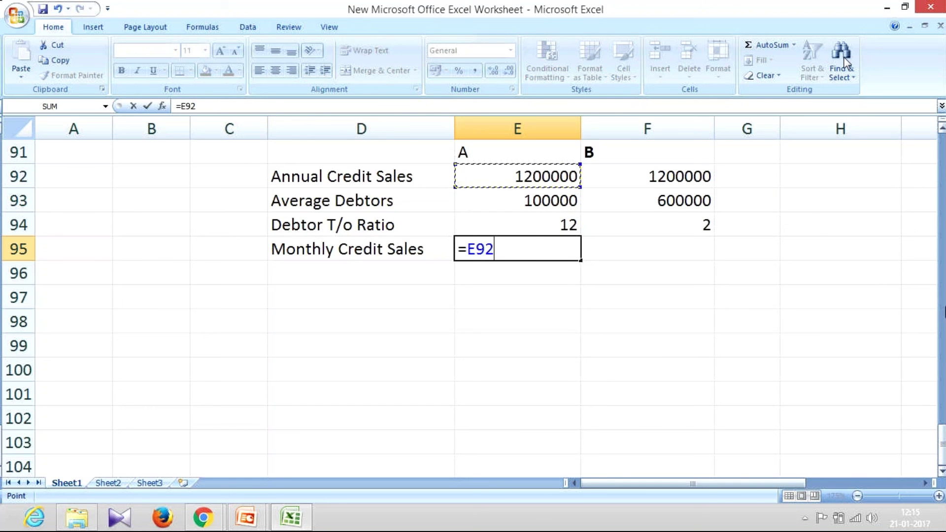
text(/12)
key(Return)
key(Up)
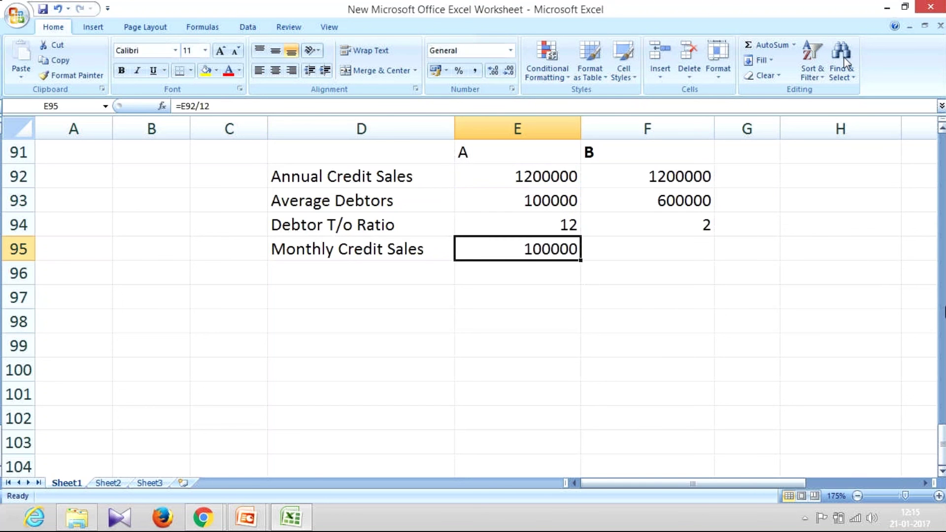
key(ctrl+c)
key(shift+Right)
key(ctrl+v)
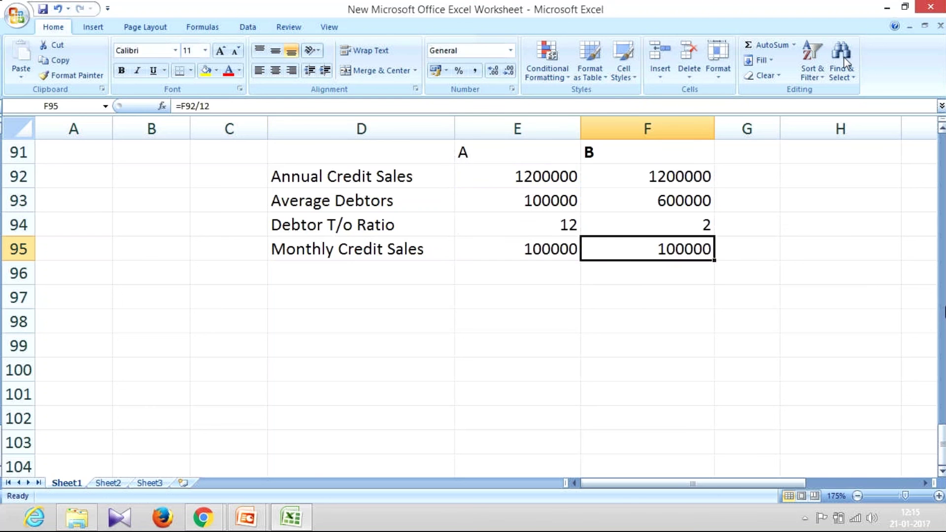
key(Escape)
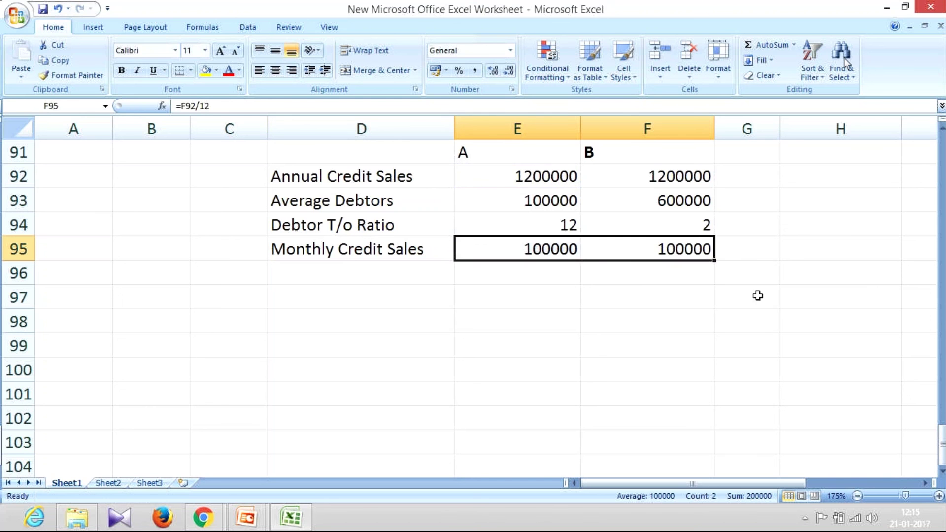
ctrl+click(375, 204)
ctrl+click(510, 200)
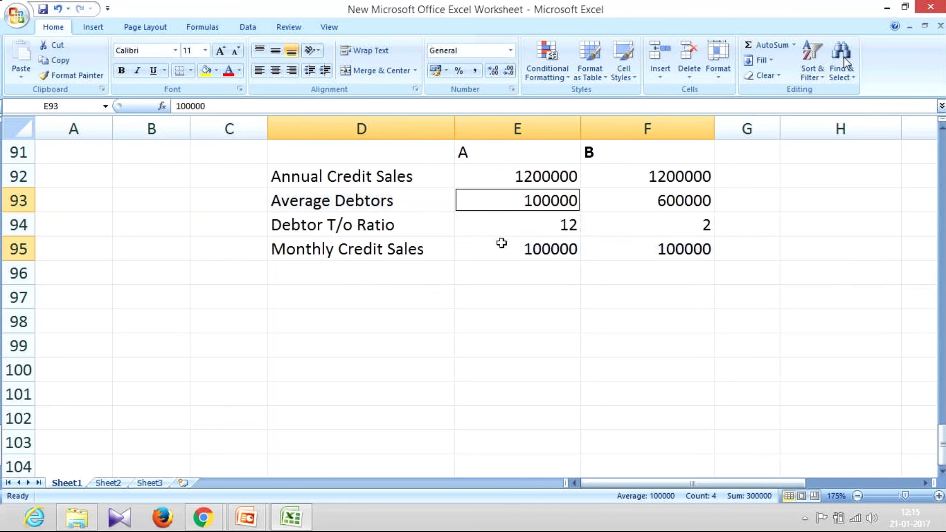
click(632, 207)
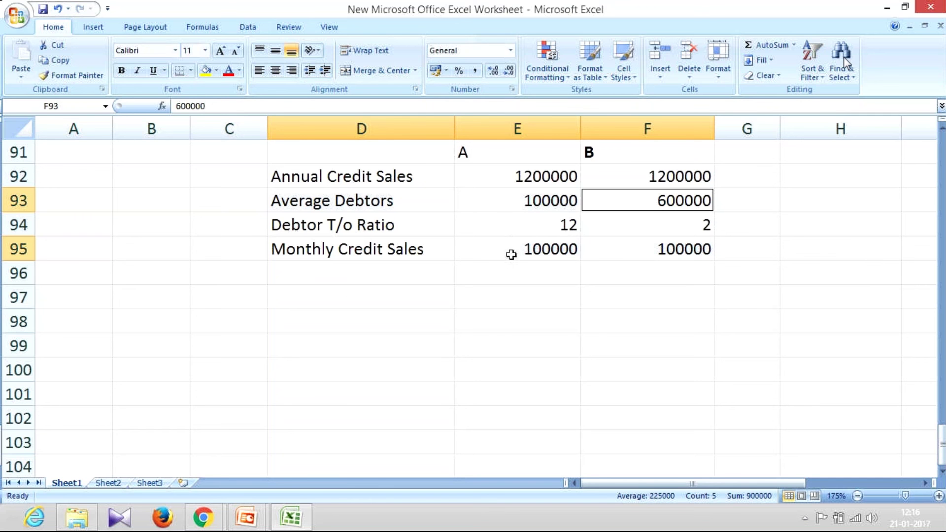
Enter =E93/E95 in E96 and fill it right to F96, giving 1 and 6.
click(497, 203)
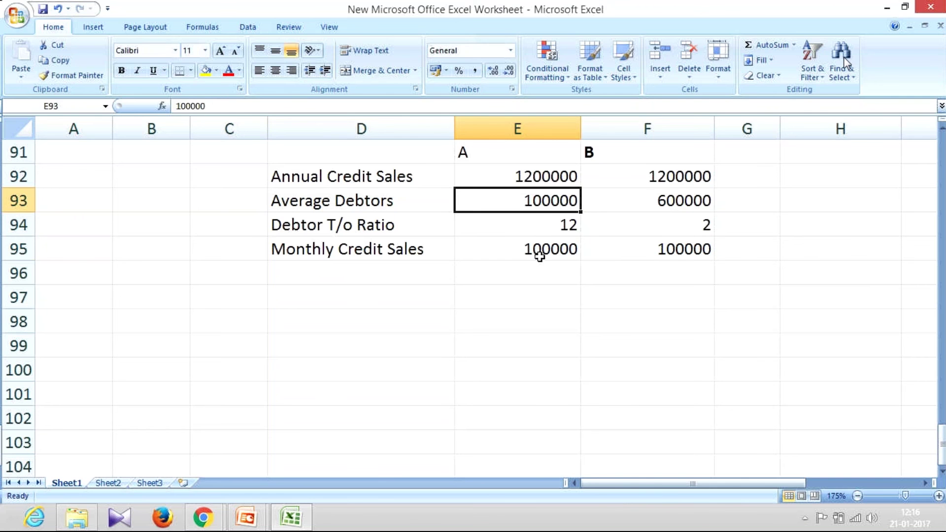
click(542, 273)
text(=)
key(Up)
key(Up)
key(Up)
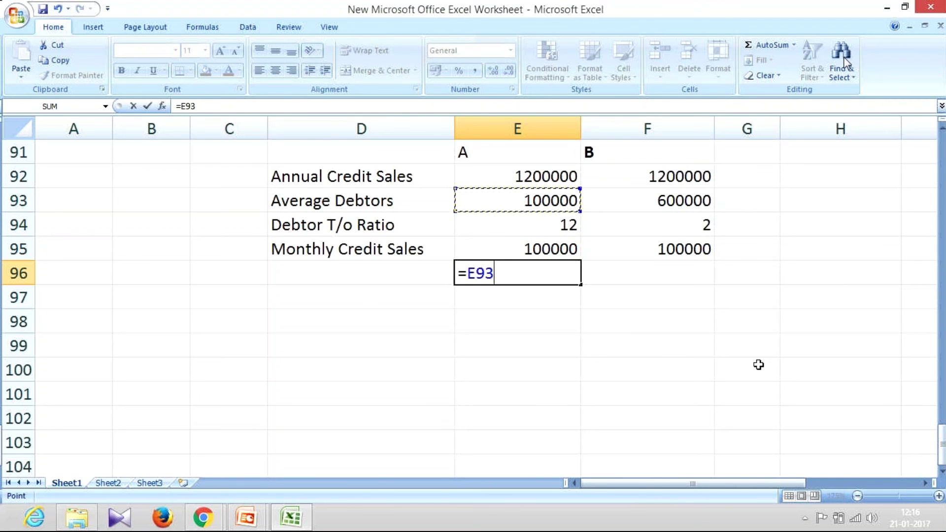
text(/)
key(Up)
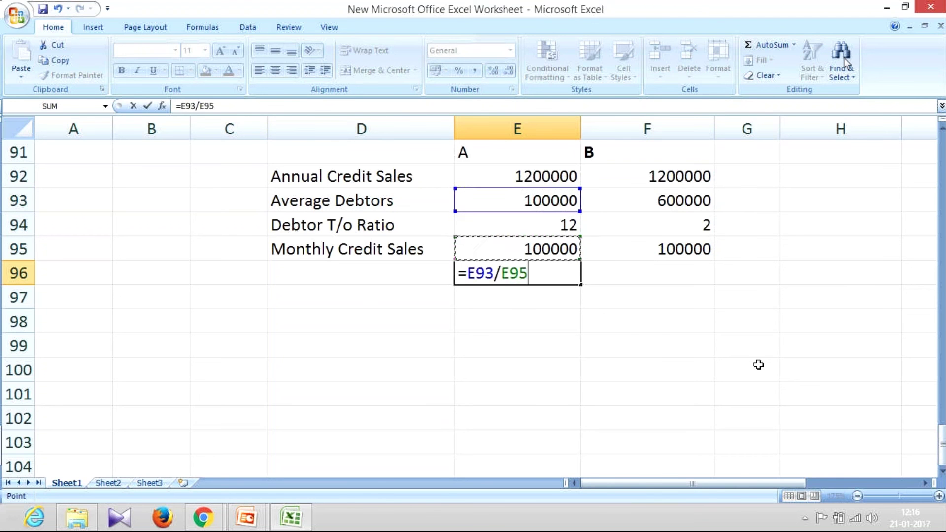
key(Return)
key(Up)
key(Right)
key(ctrl+r)
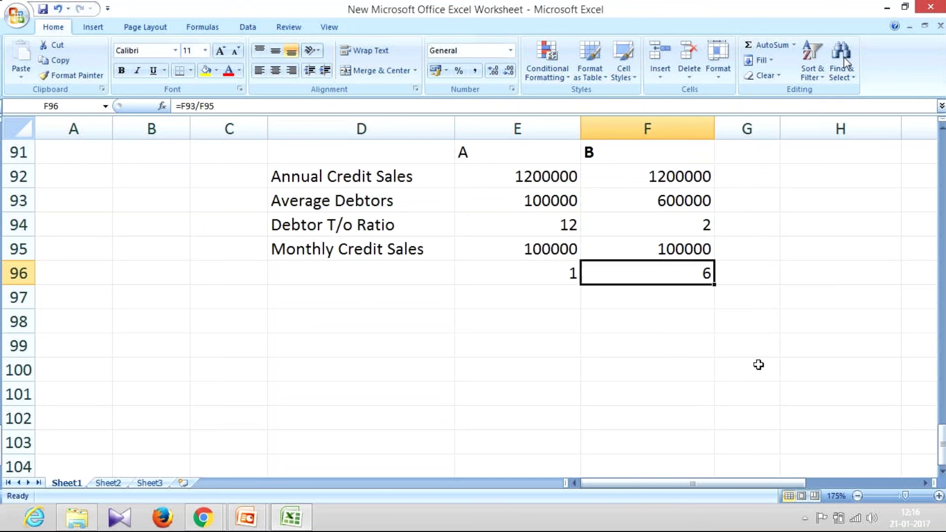
Label D96 'Avg. Collection Period', correcting the misspelled 'Period'.
key(Left)
key(Left)
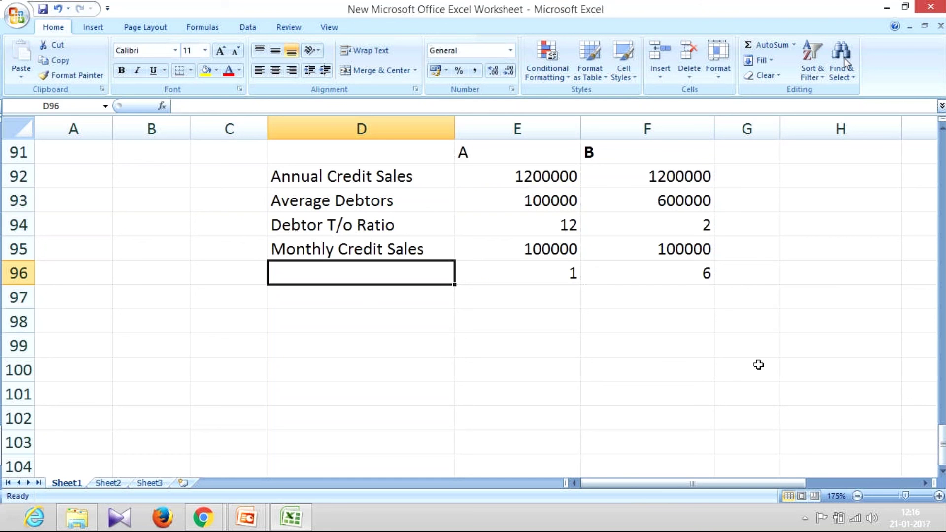
text(A)
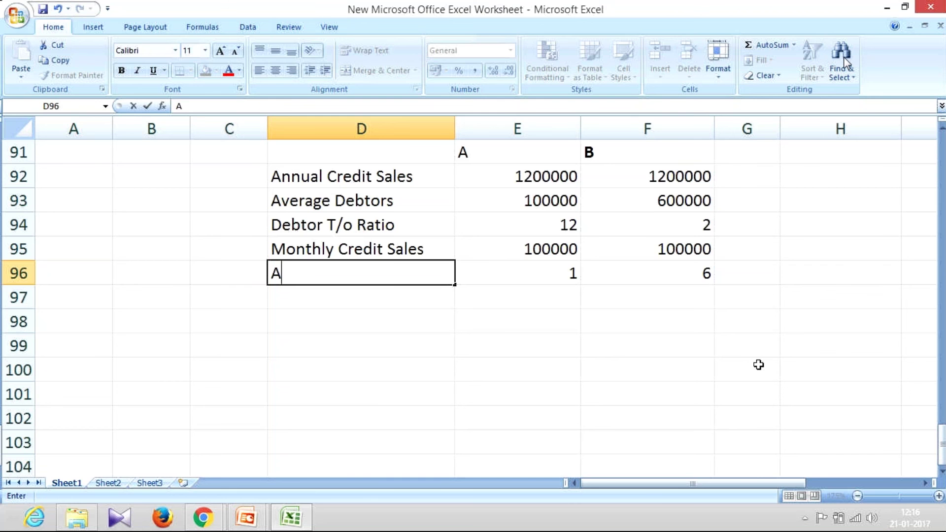
text(vg. Collection Perod)
key(Return)
key(Up)
key(F2)
key(Left)
key(Left)
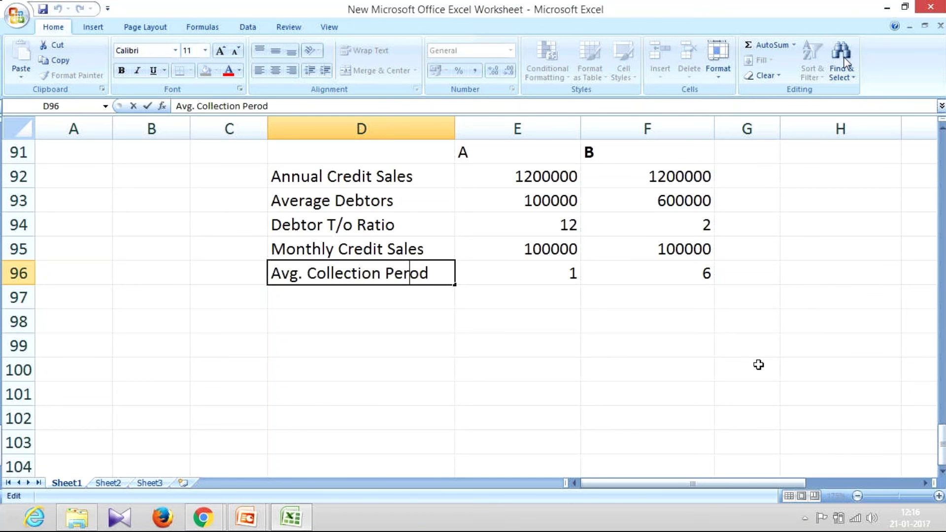
text(i)
key(Return)
key(Up)
key(Right)
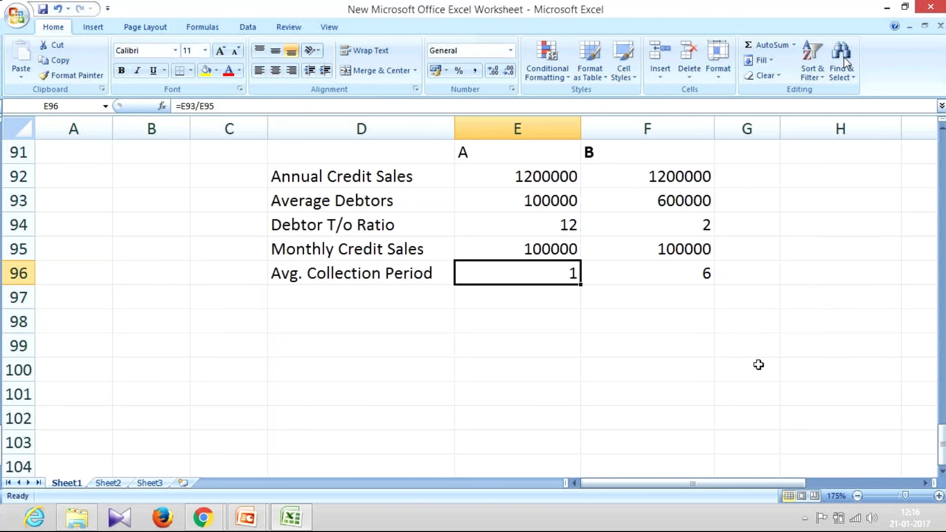
key(Right)
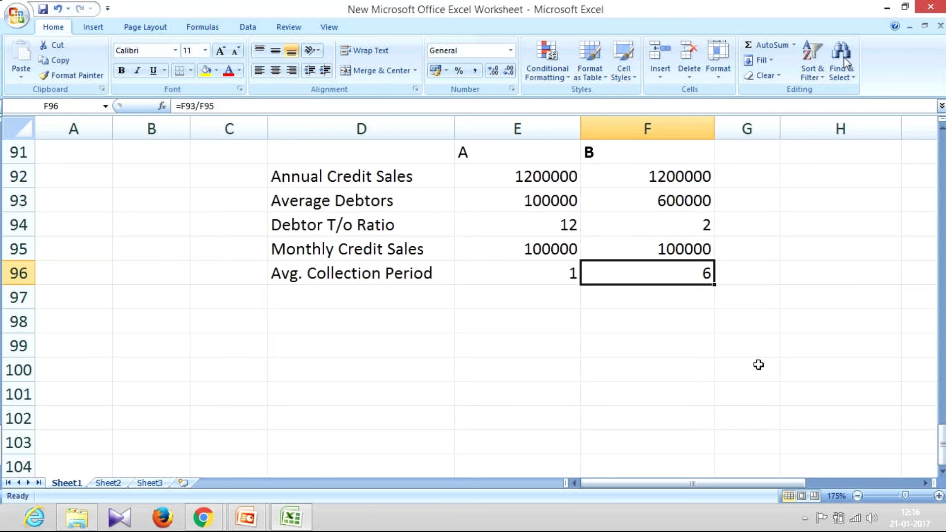
key(Left)
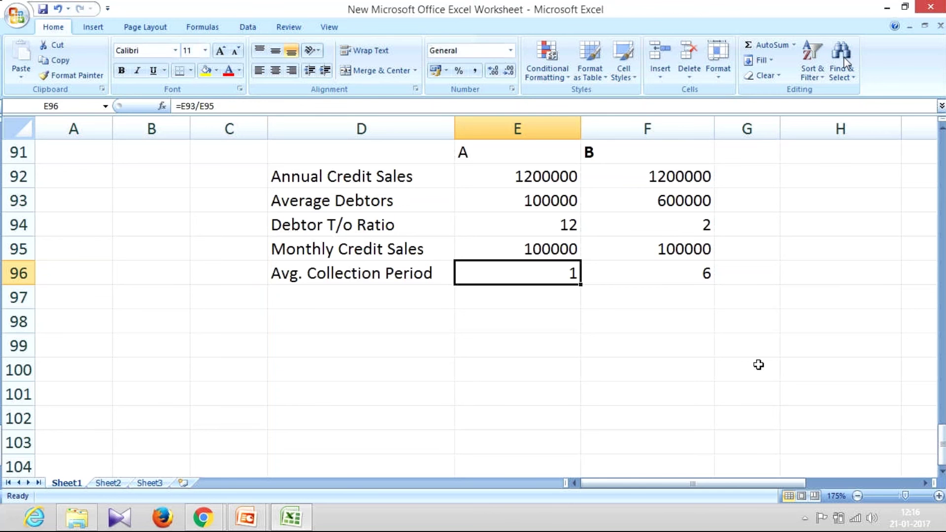
Write 'Happy' in E97, 'Run away' in F97 and 'Bad Debts' in F98.
key(Down)
text(Happy)
key(Right)
text(Run away)
key(Return)
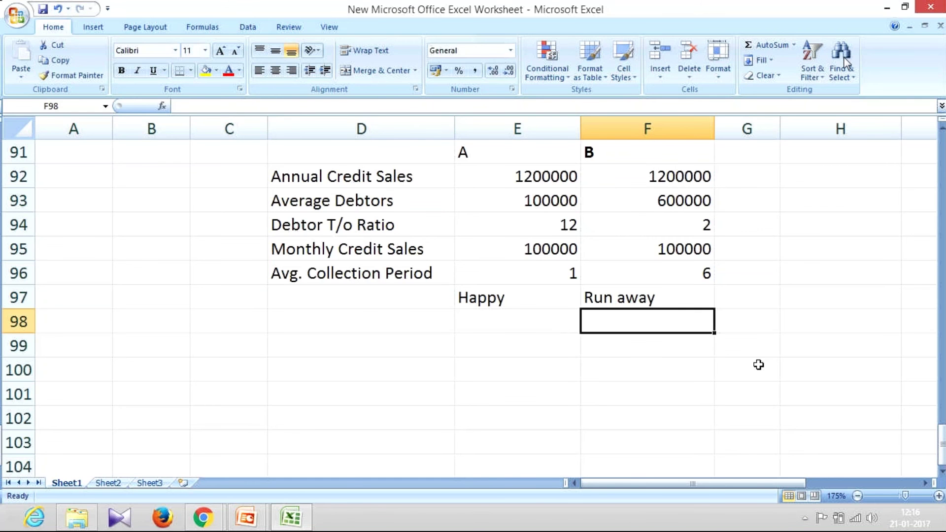
text(Bad Debts)
key(Return)
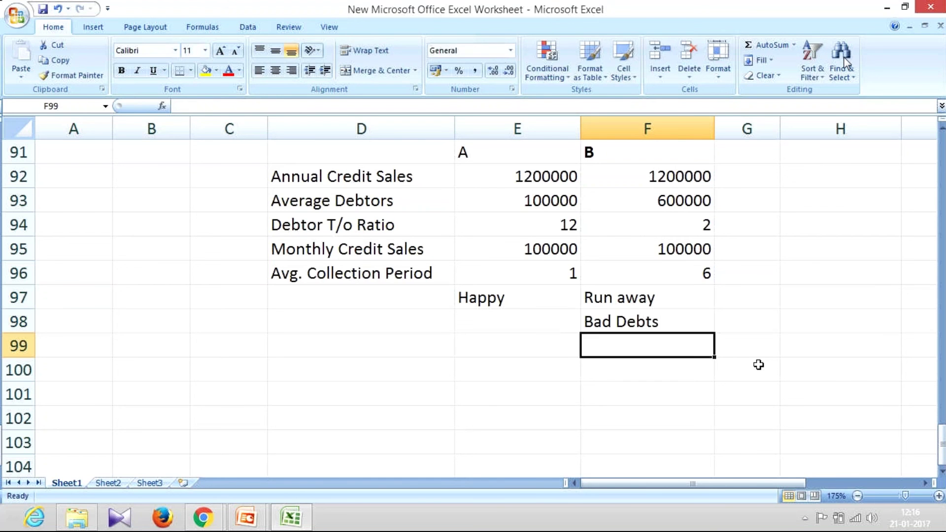